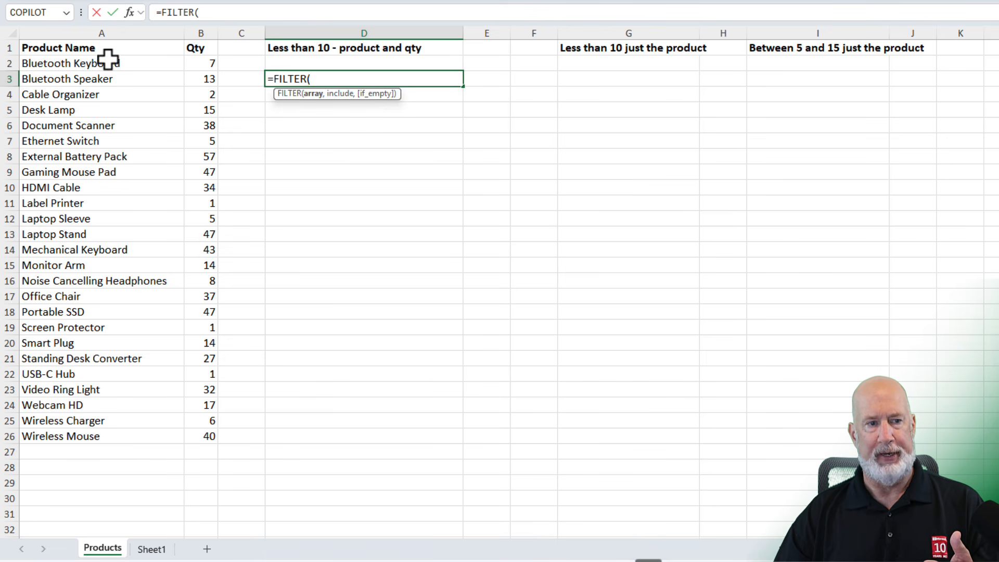
Complete the FILTER formula in D3 to return products and quantities below 10: =FILTER(A2:B26,B2:B26<10).
left_click_drag(105, 61, 210, 437)
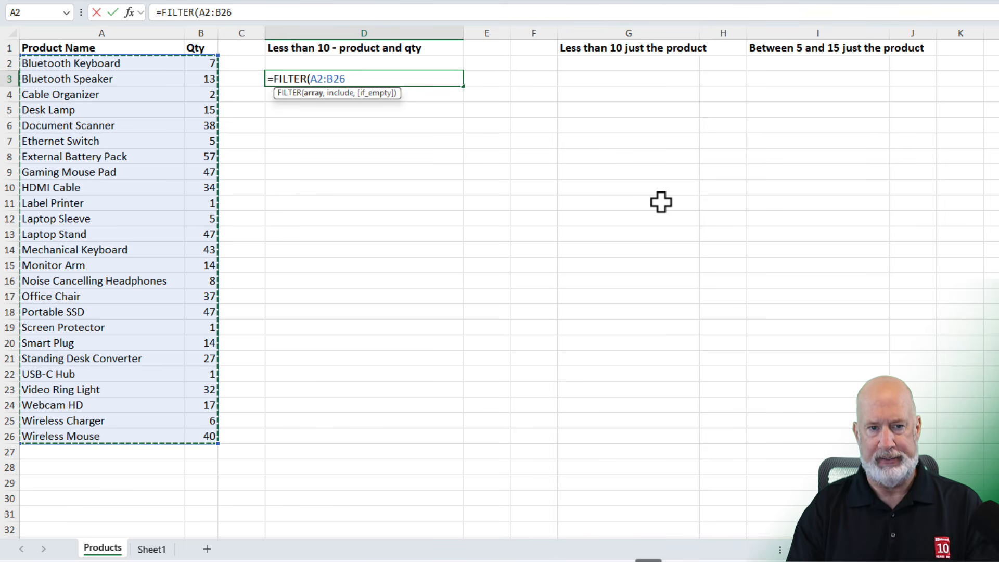
type(",")
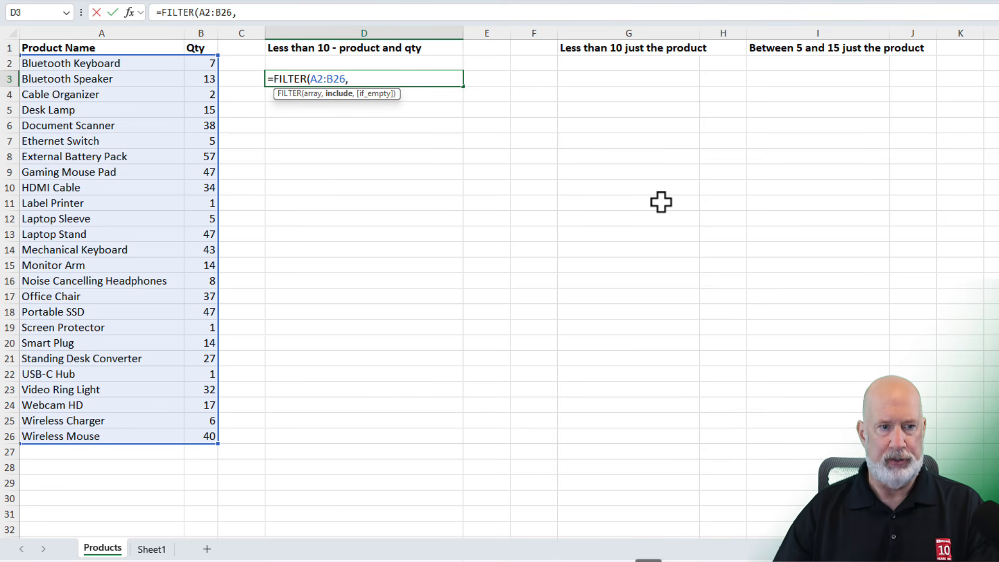
left_click_drag(203, 63, 198, 435)
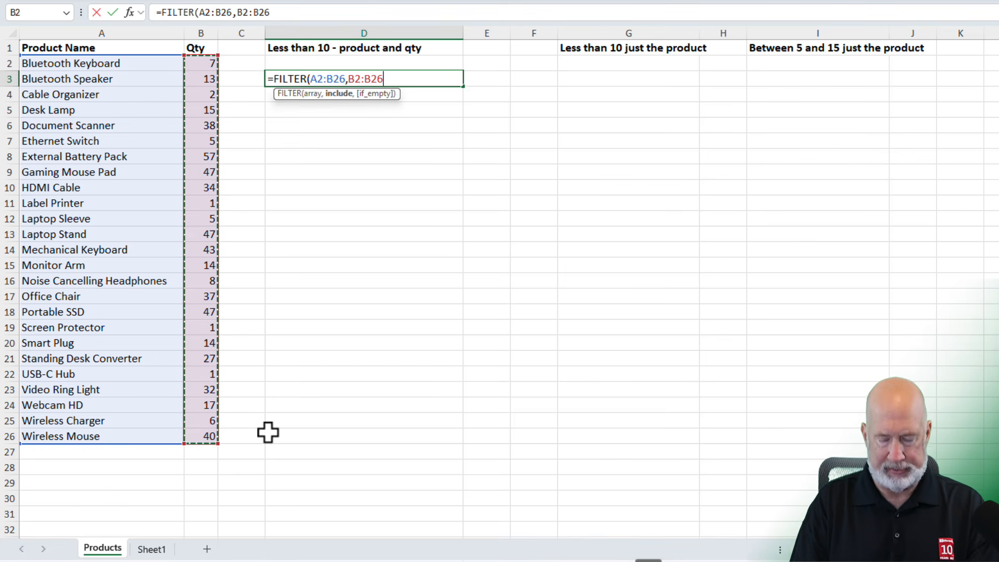
type("<")
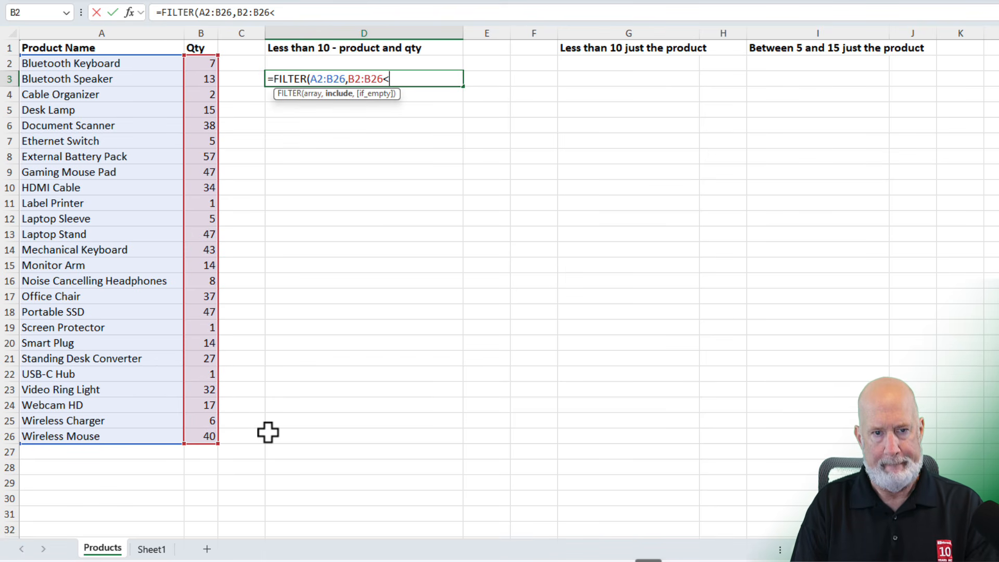
type("10)")
key("Return")
key("Up")
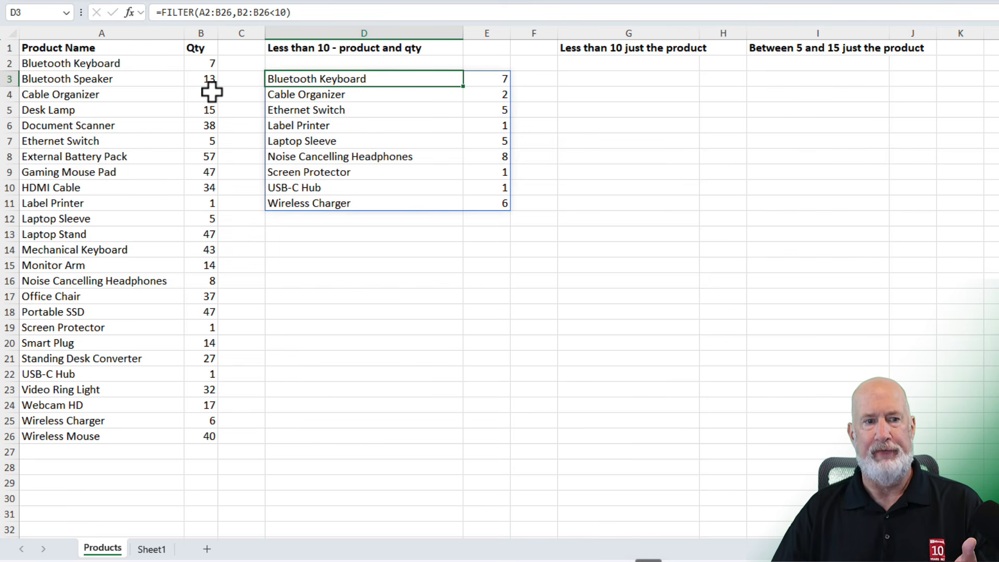
Sort the product list by Qty from smallest to largest and highlight the low-quantity product names for comparison.
left_click(202, 66)
right_click(202, 67)
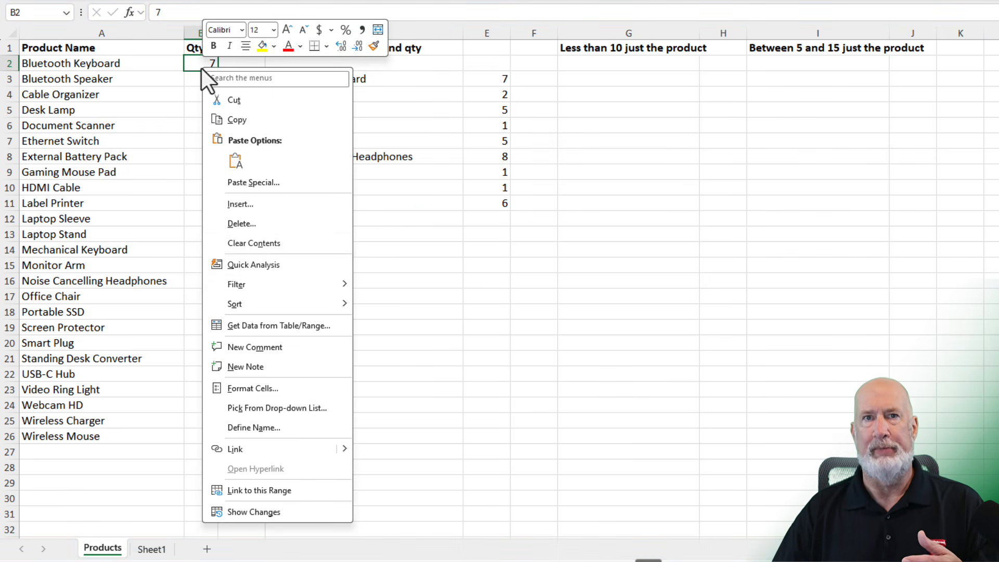
mouse_move(247, 306)
left_click(417, 308)
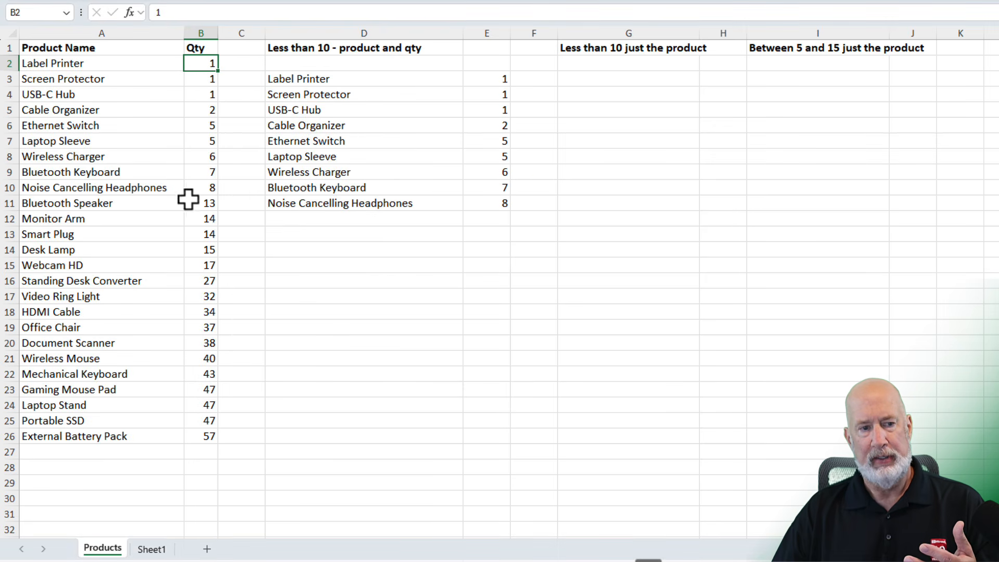
left_click_drag(143, 187, 149, 74)
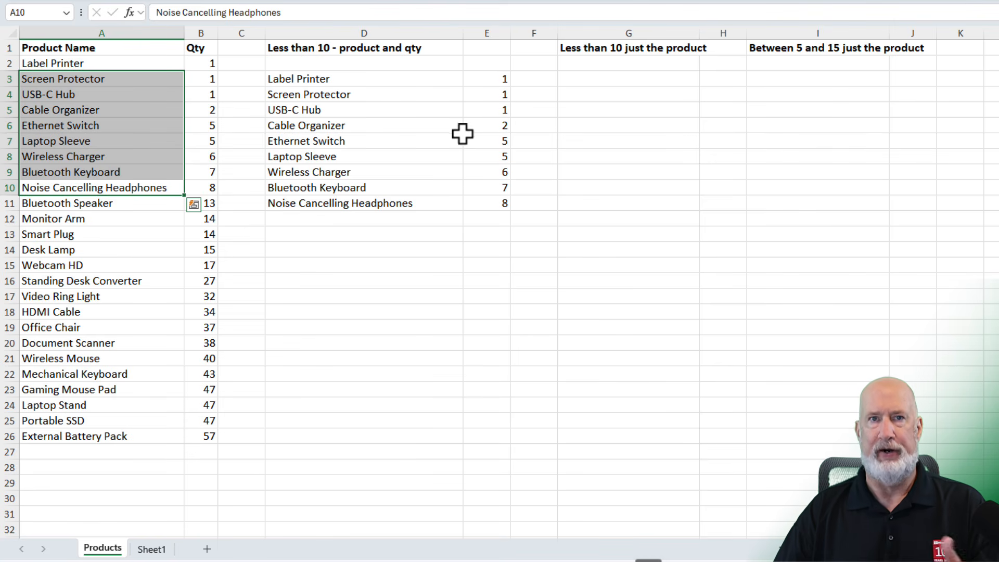
Wrap the D3 formula in a SORT function so it reads =SORT(FILTER(A2:B26,B2:B26<10)).
left_click(399, 83)
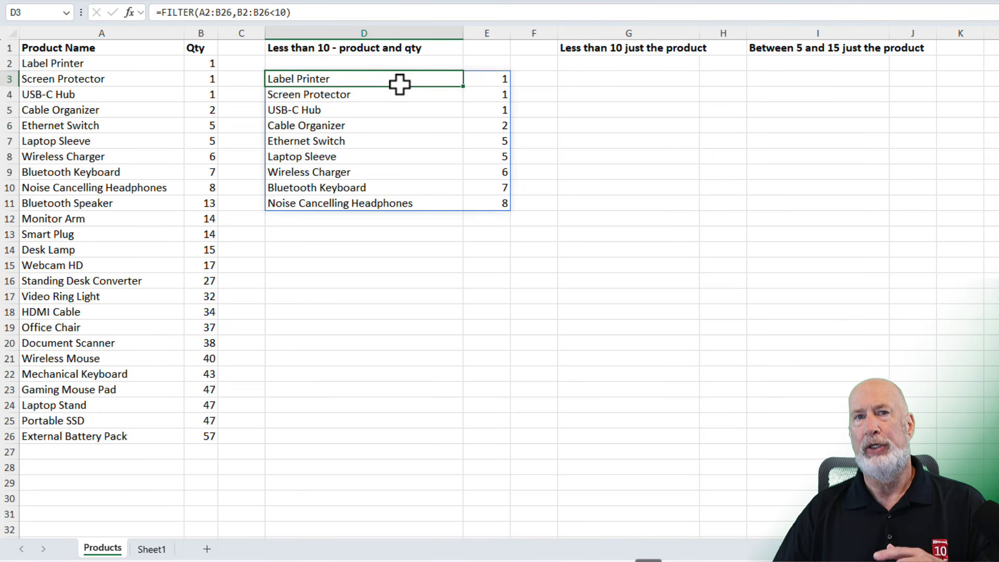
left_click(161, 12)
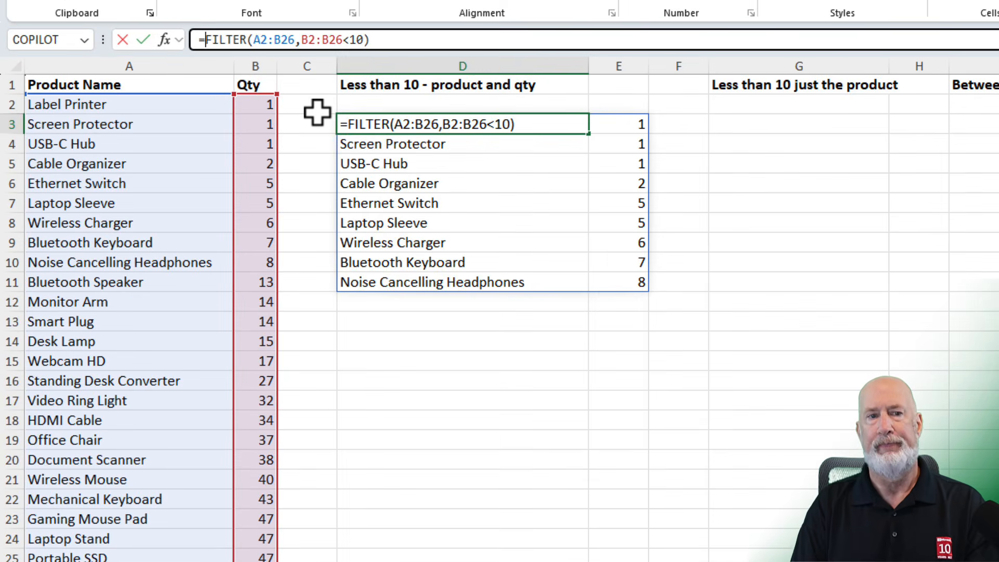
type("SORT")
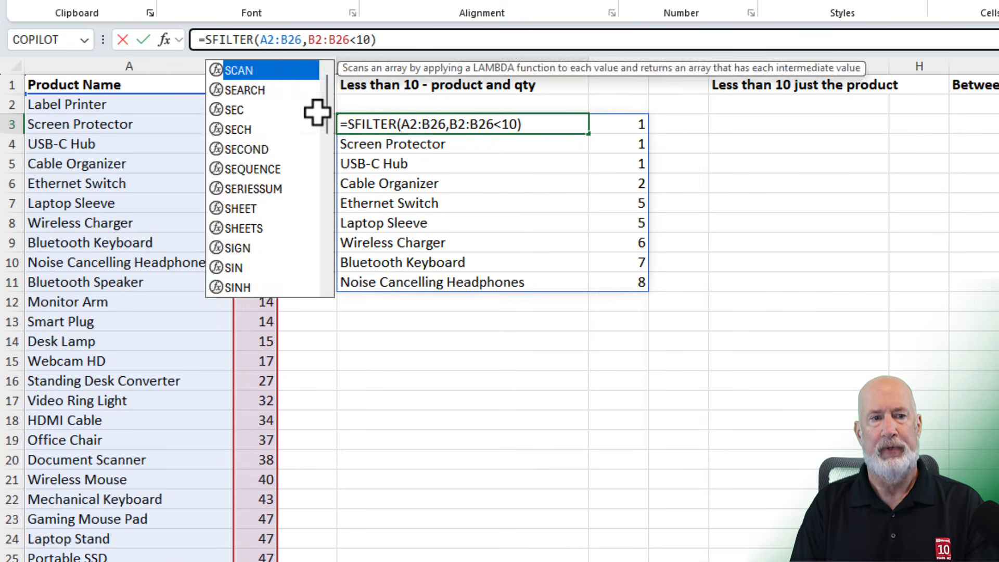
type("(")
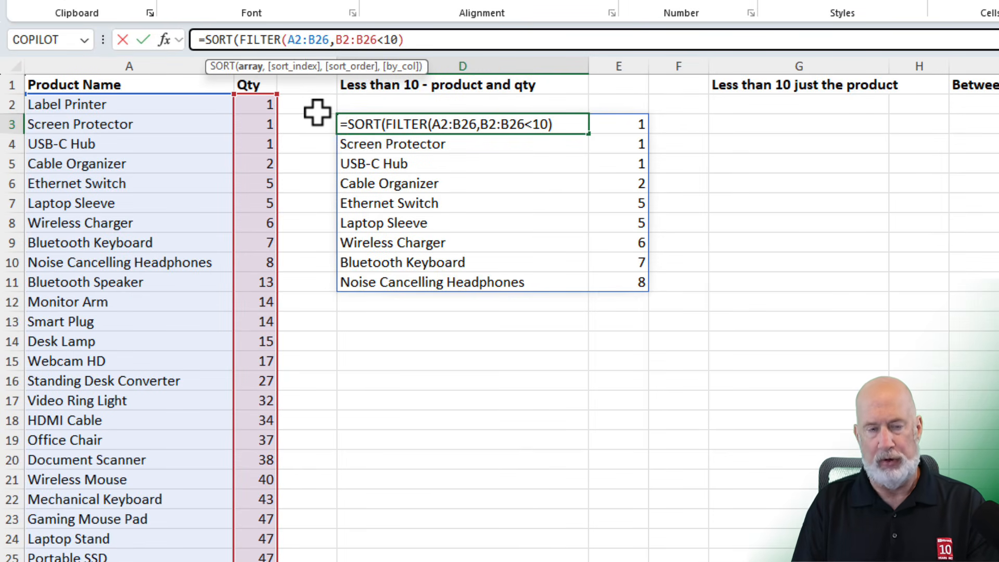
type(")")
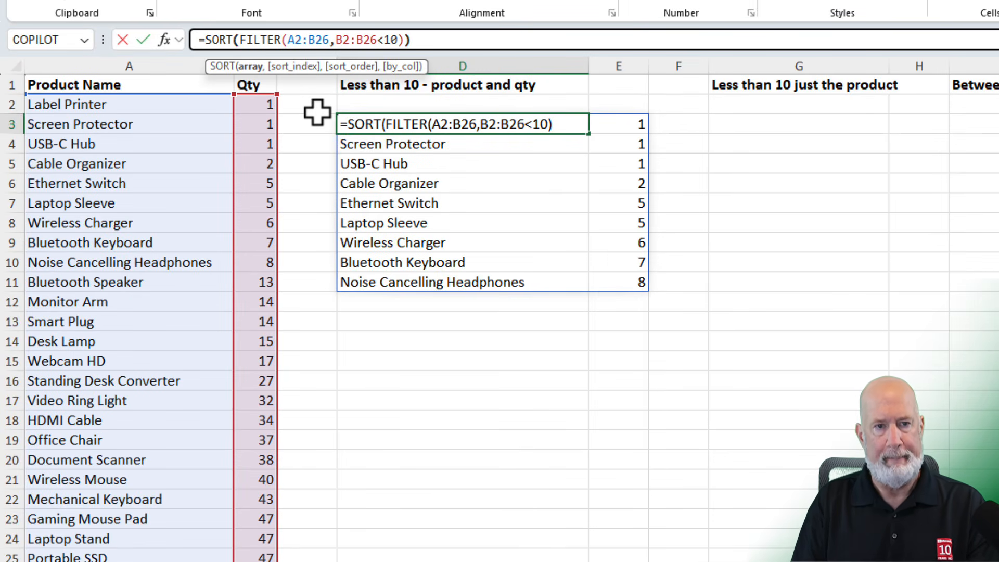
key("Return")
key("Up")
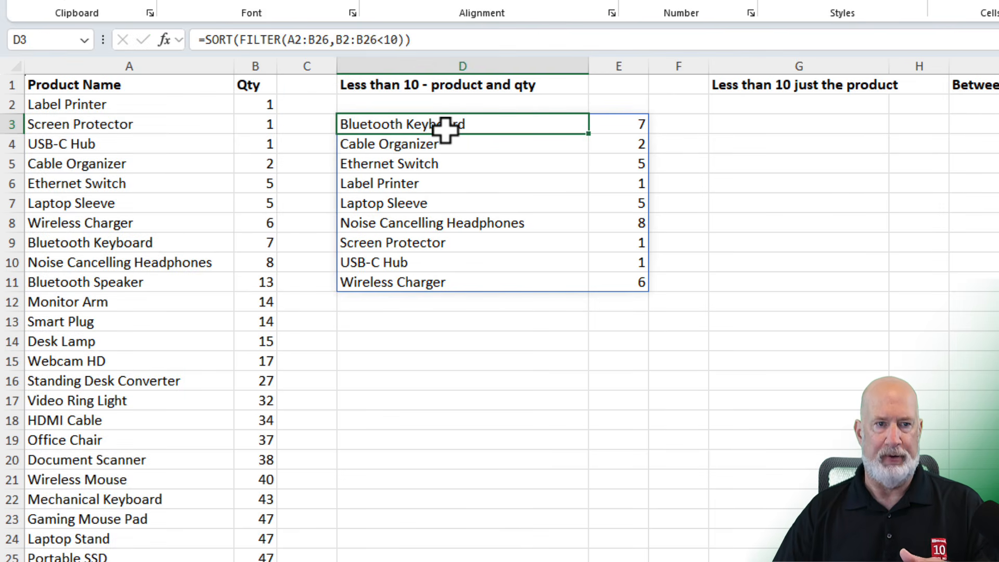
Add sort index 2 to the SORT formula in D3 to order the filtered list by quantity.
left_click(404, 40)
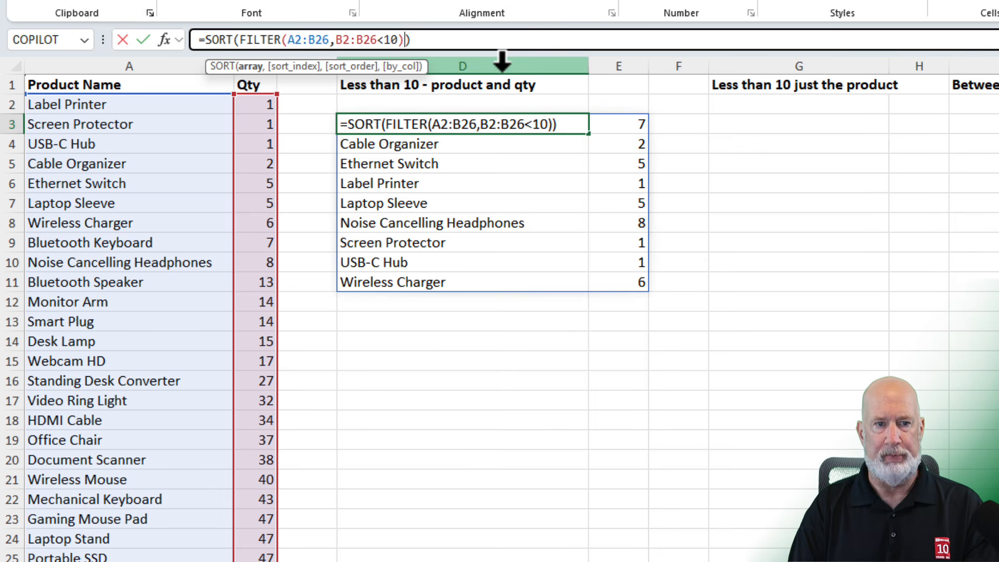
type(",")
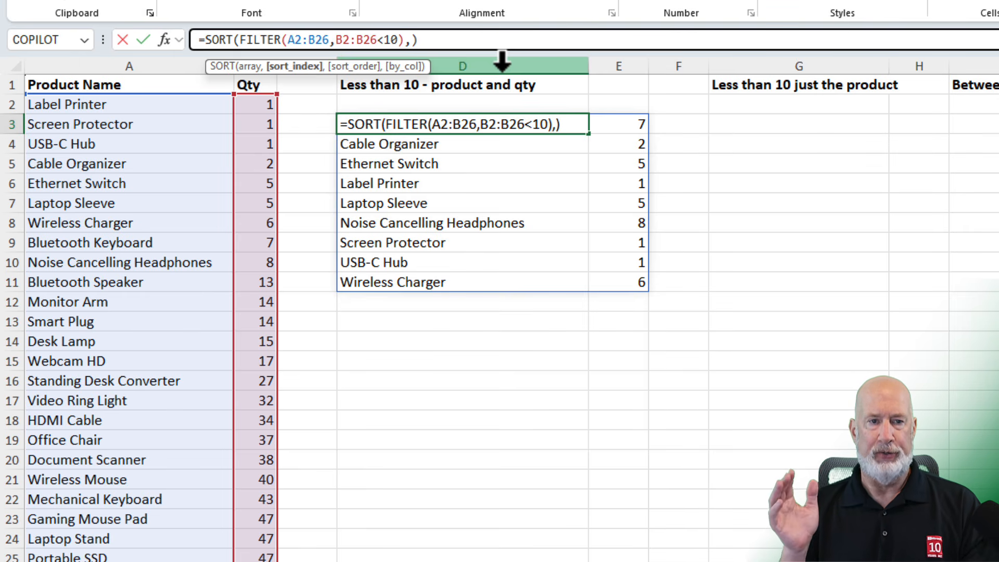
type("2")
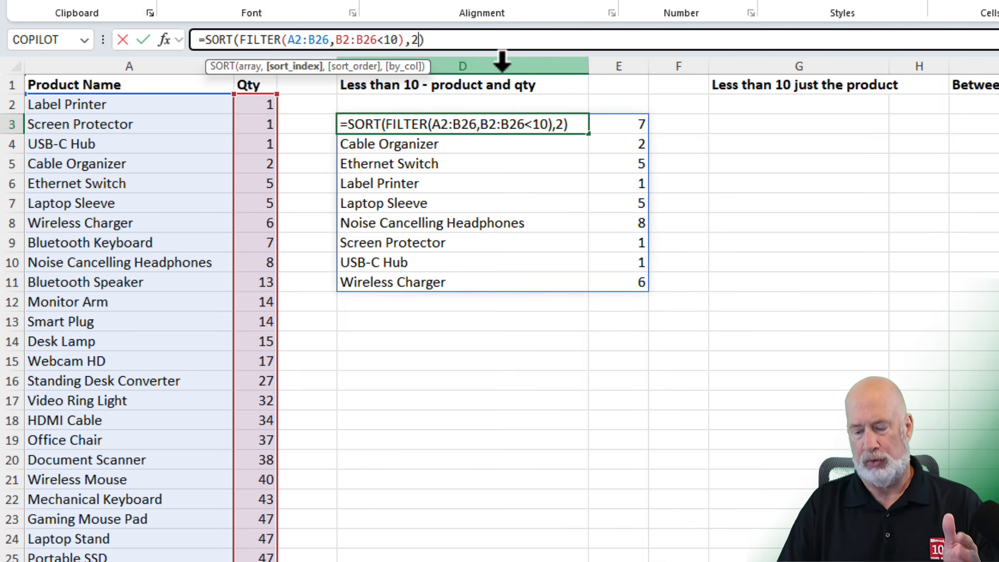
key("Return")
key("Up")
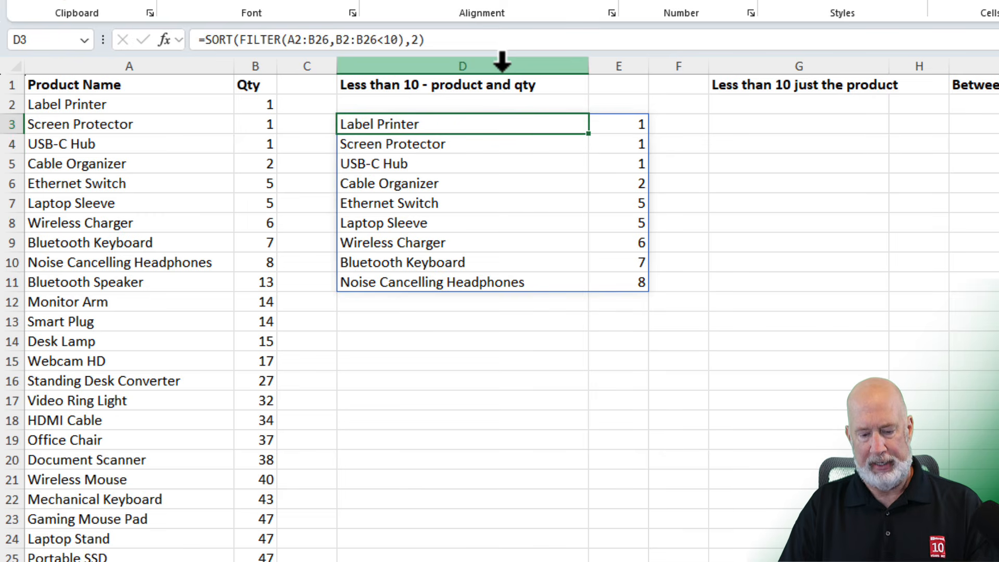
Add sort order -1 to the D3 formula for descending quantities: =SORT(FILTER(A2:B26,B2:B26<10),2,-1).
key("F2")
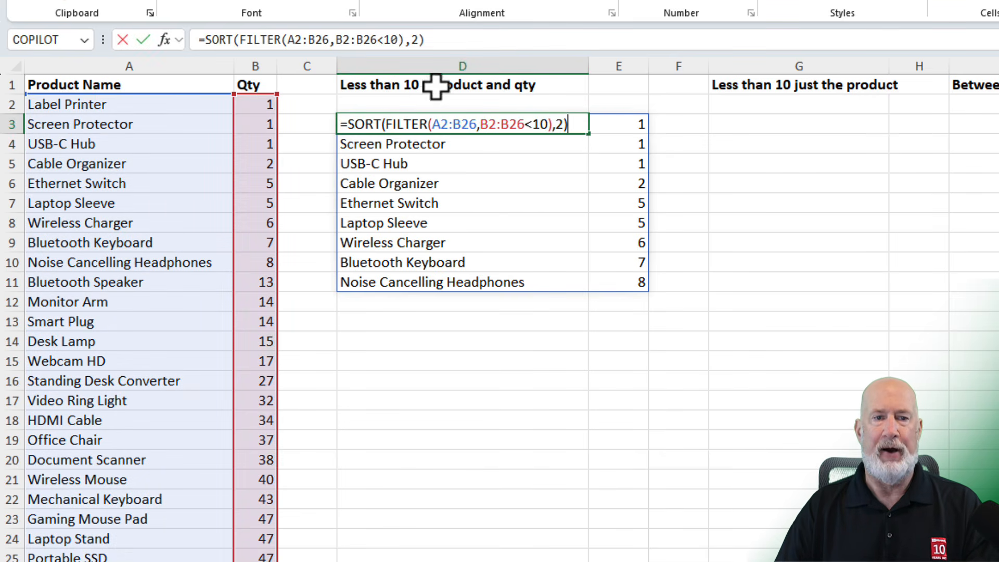
double_click(414, 40)
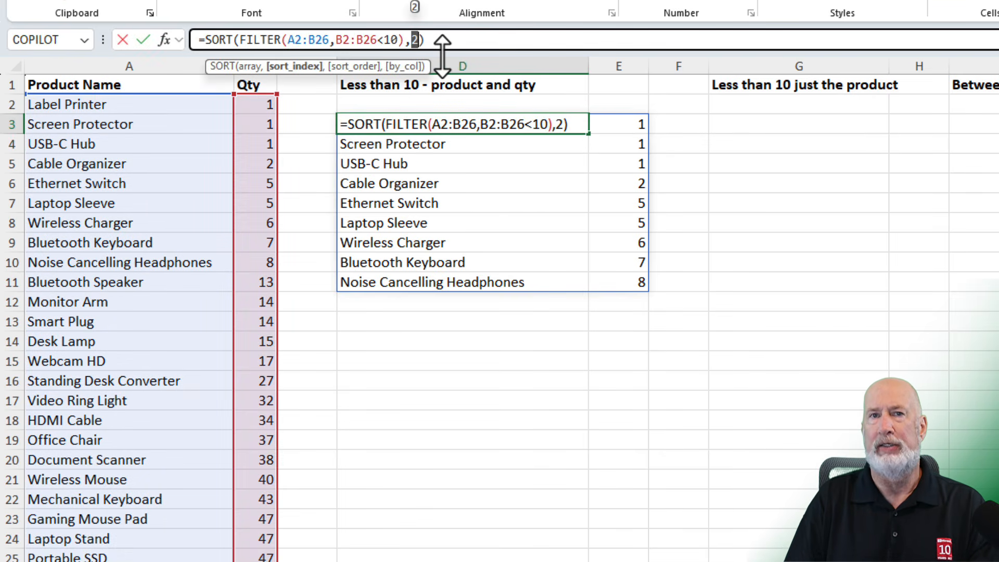
key("Right")
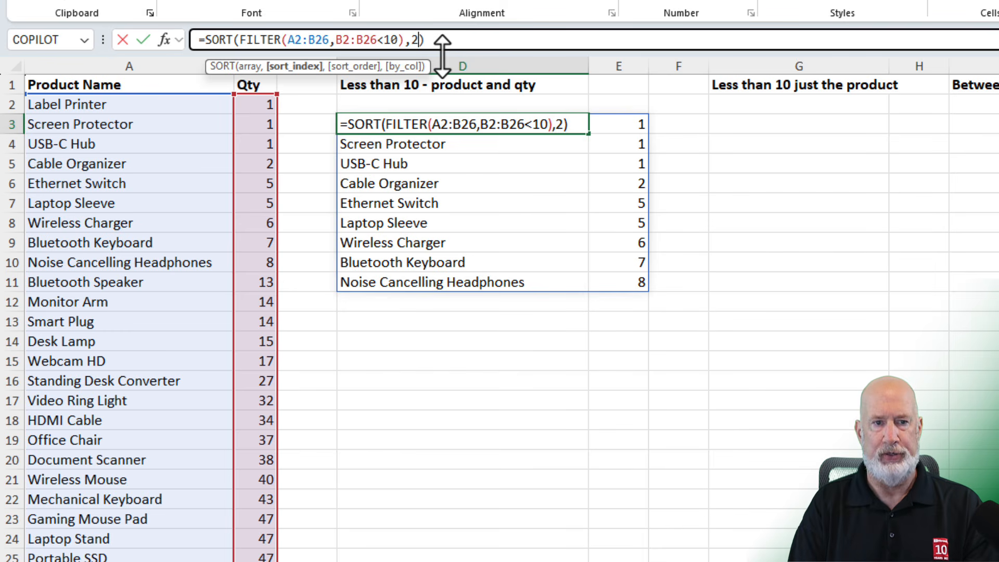
type(",")
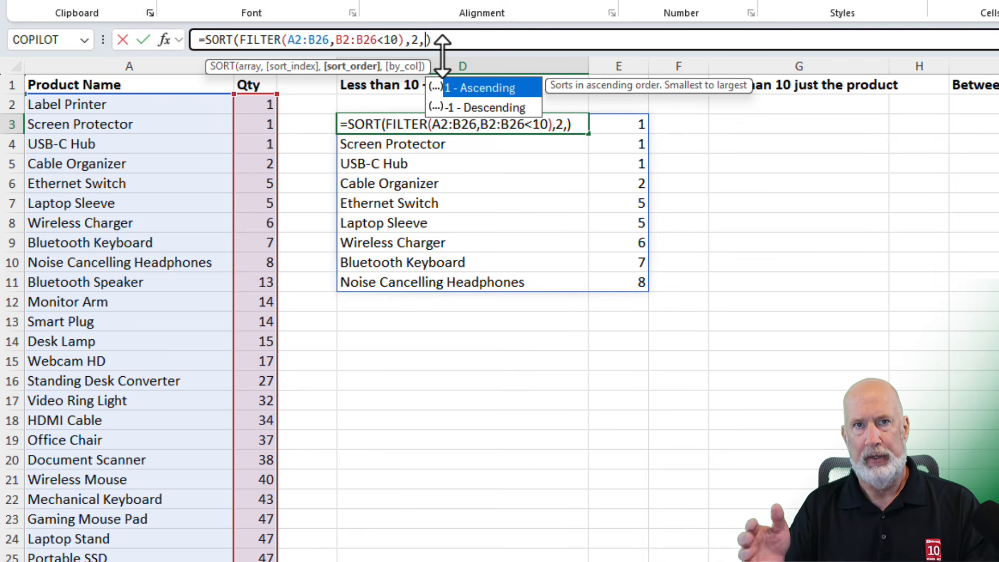
type("-1")
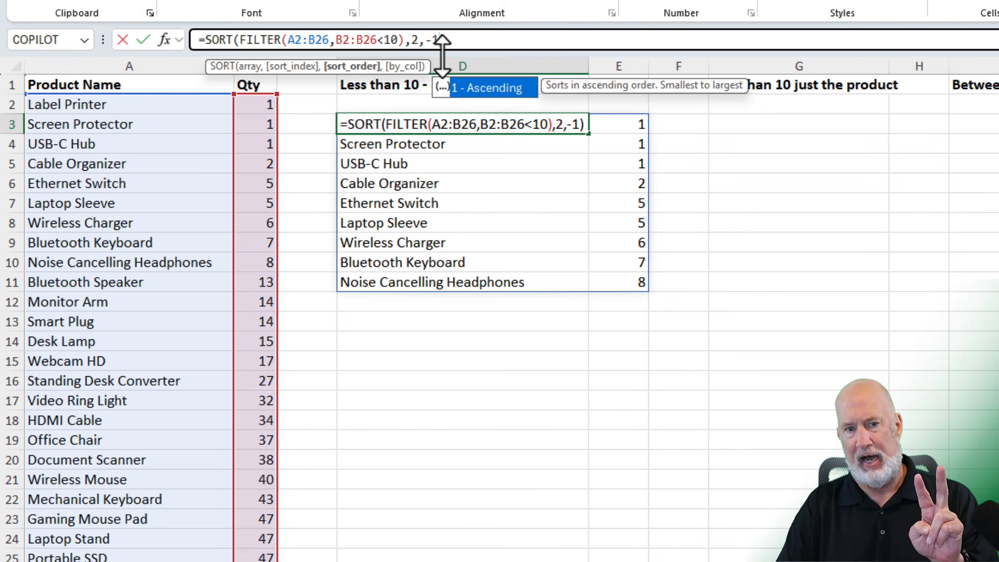
key("Return")
key("Up")
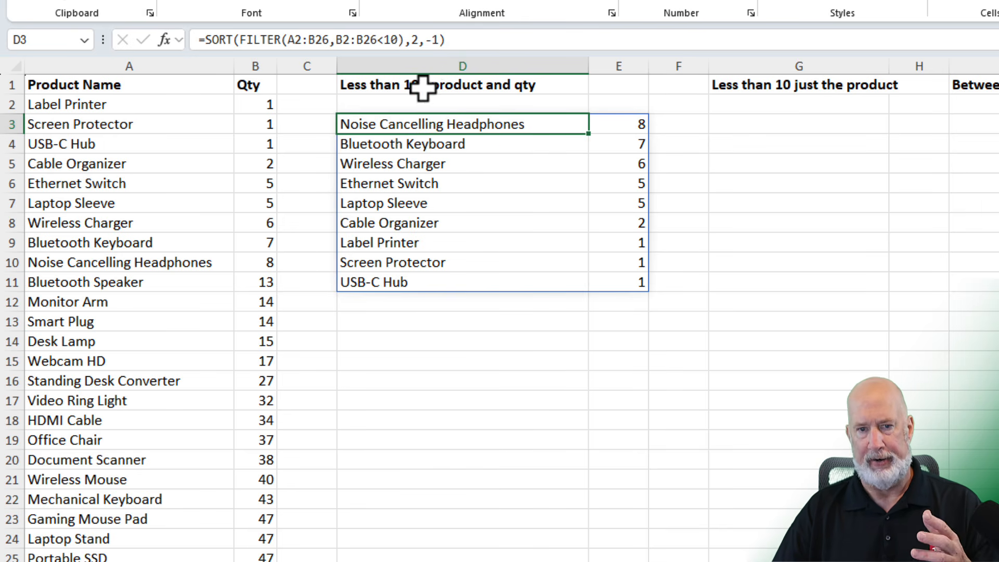
Enter =FILTER(A2:A26,B2:B26<10) in G3 to list only the names of products with quantities below 10.
left_click(797, 128)
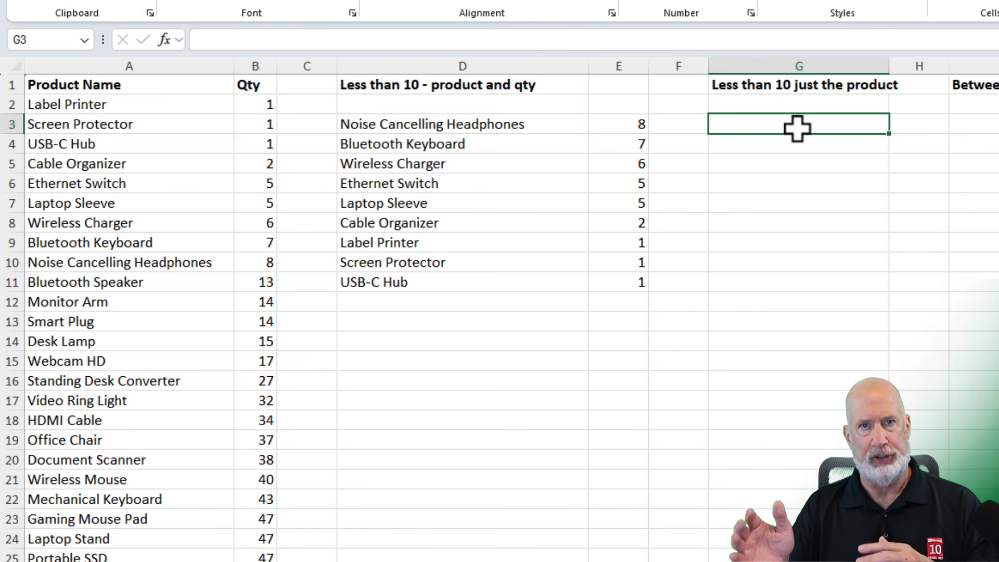
type("=FILTER(")
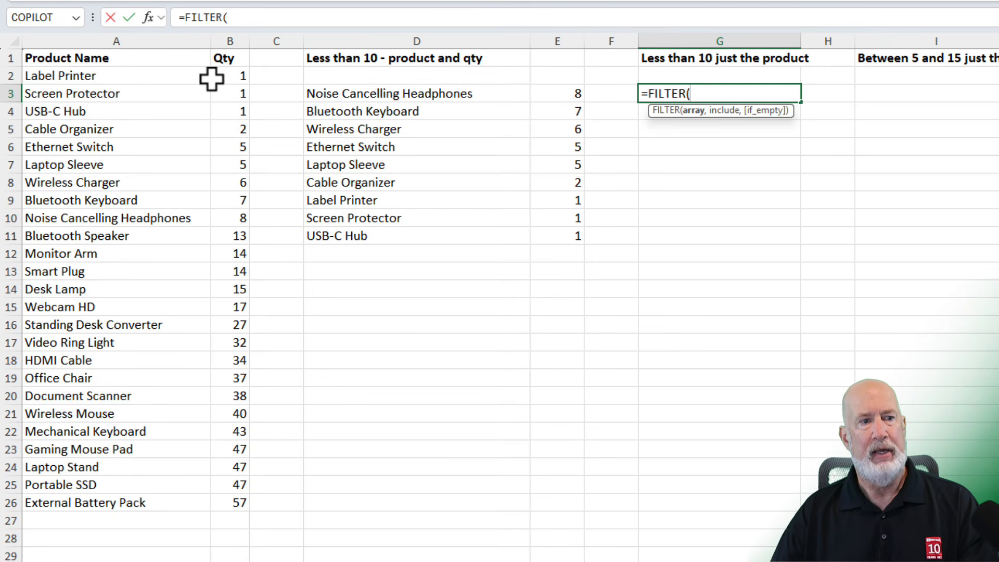
left_click_drag(151, 78, 116, 494)
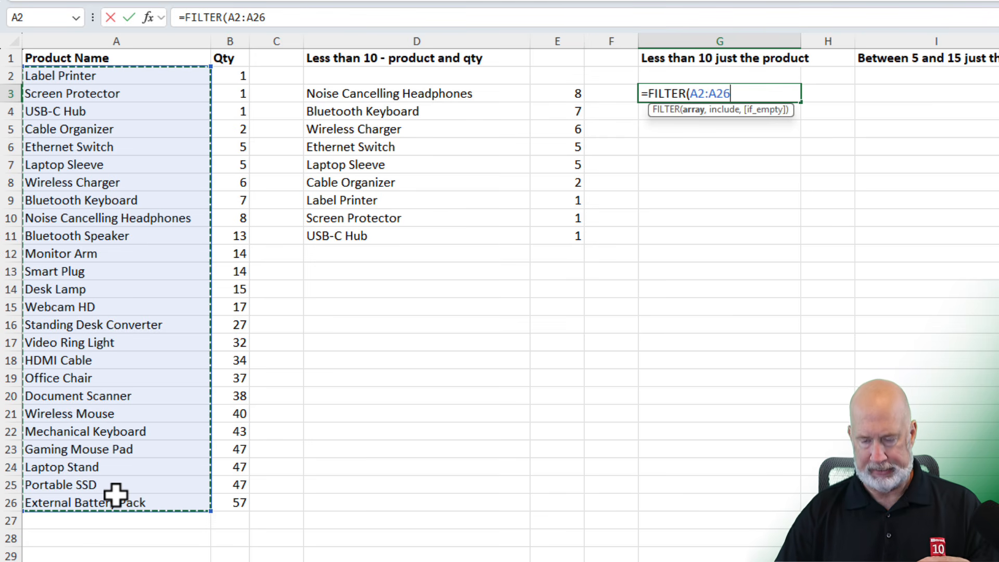
type(",")
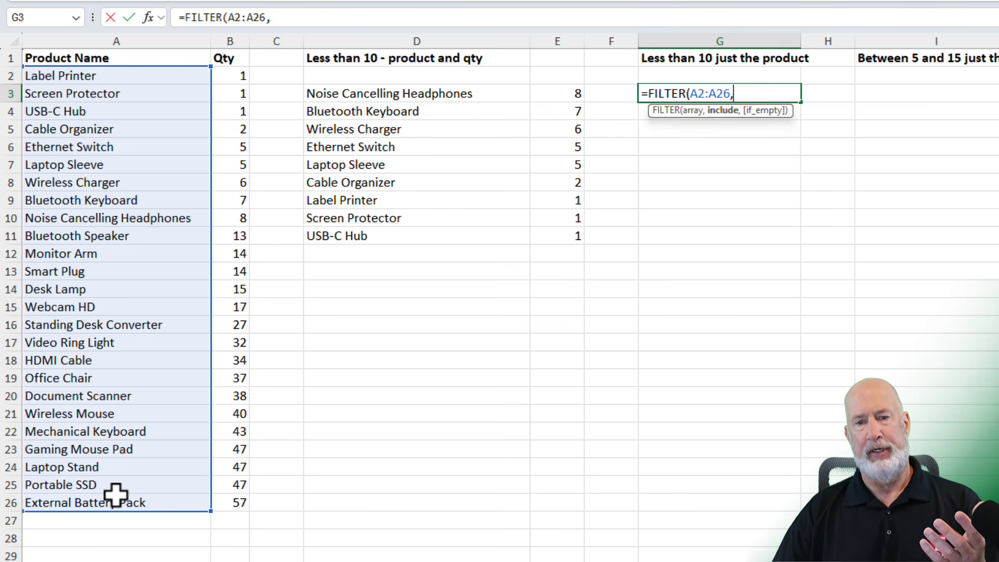
left_click_drag(234, 76, 237, 497)
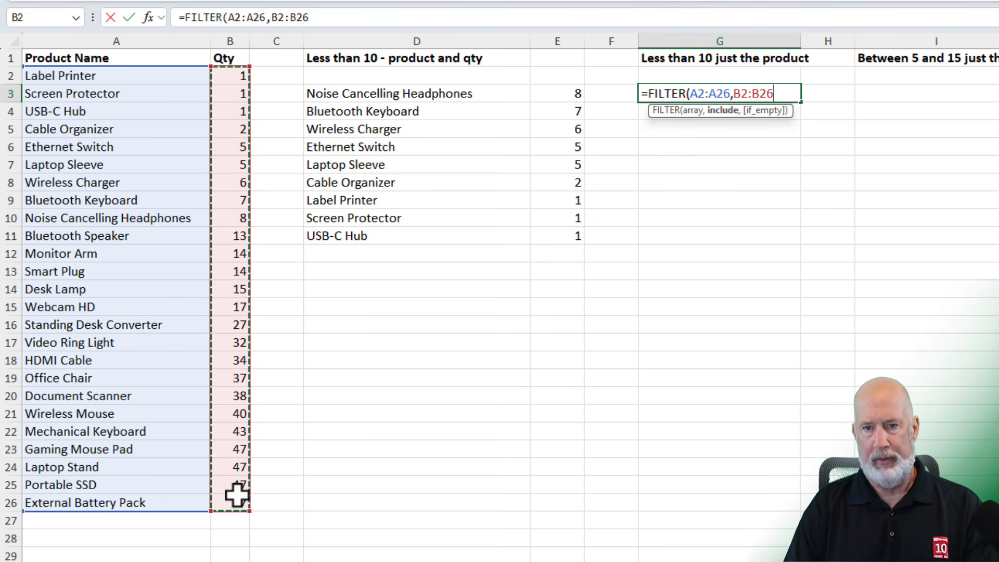
type("<")
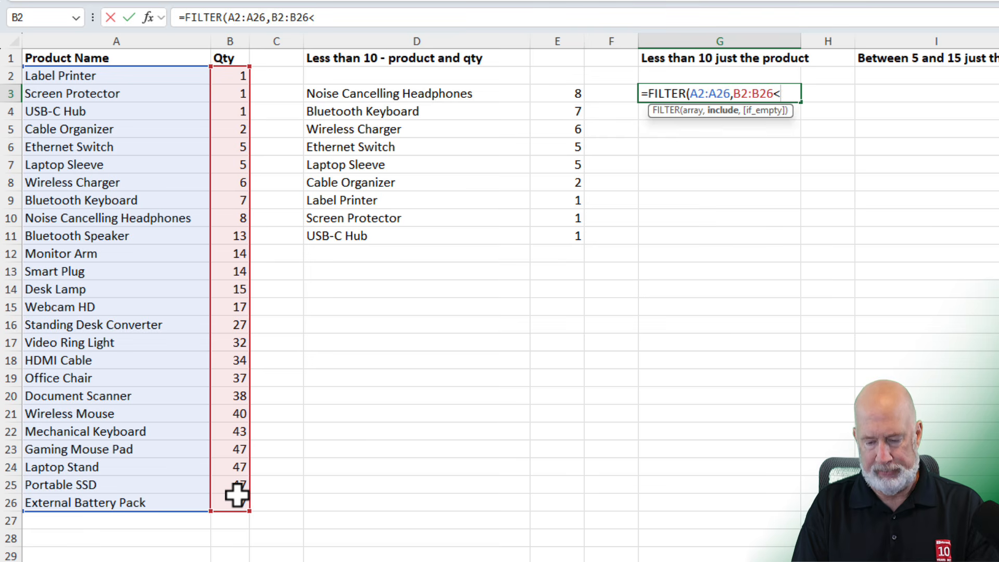
type("10)")
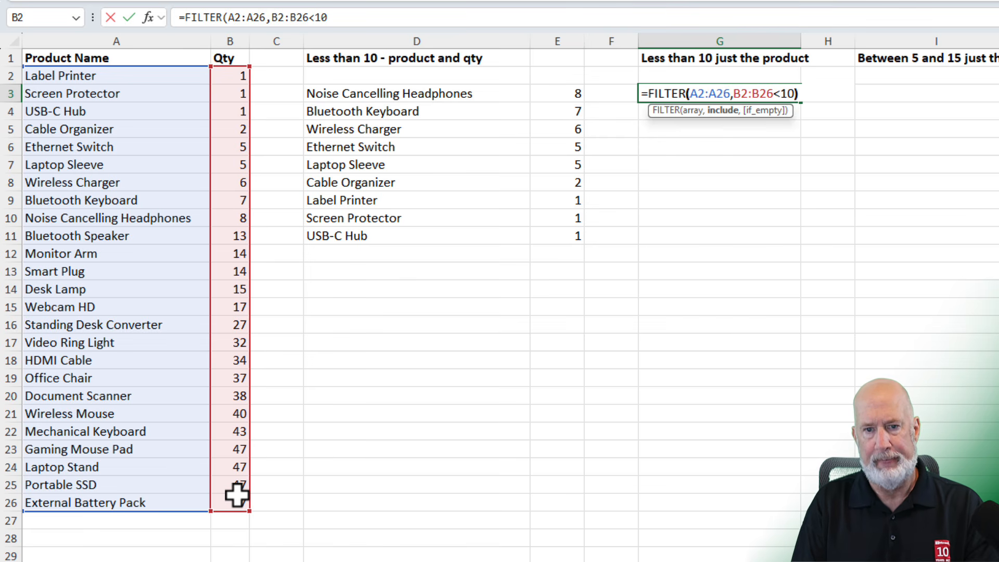
key("Return")
key("Up")
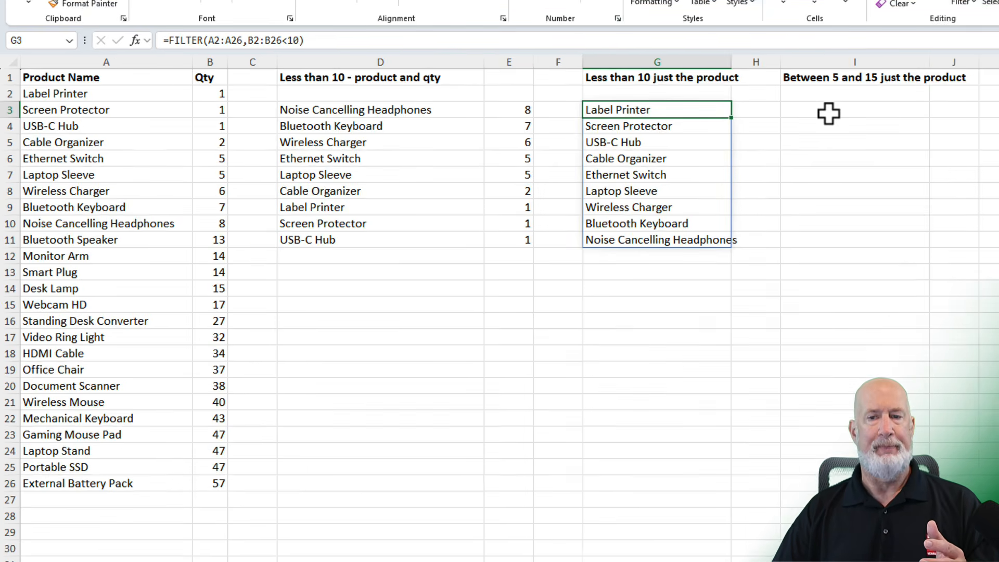
Start a FILTER formula in I3 with the product names in A2:A26 as the array.
left_click(908, 97)
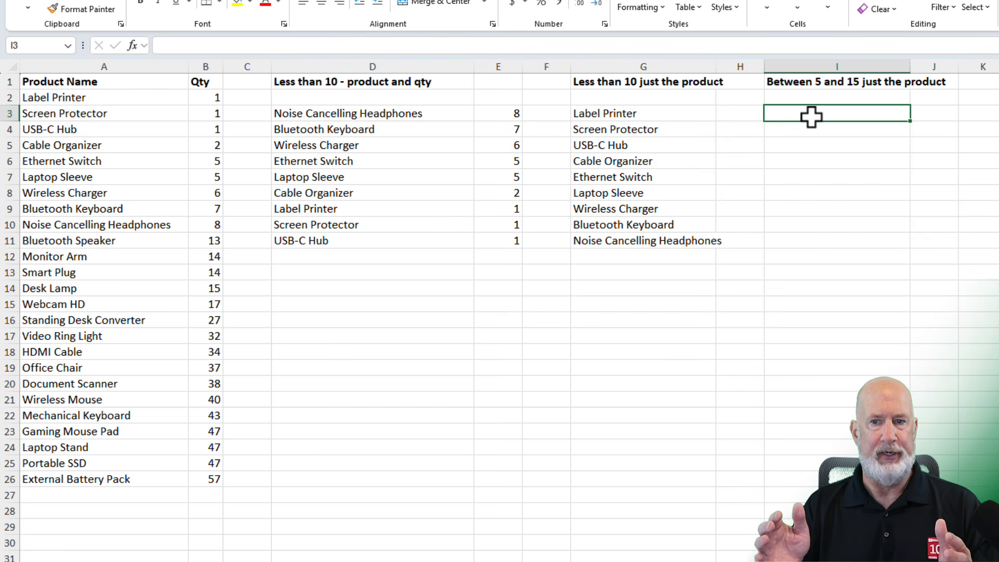
type("=FILTER(")
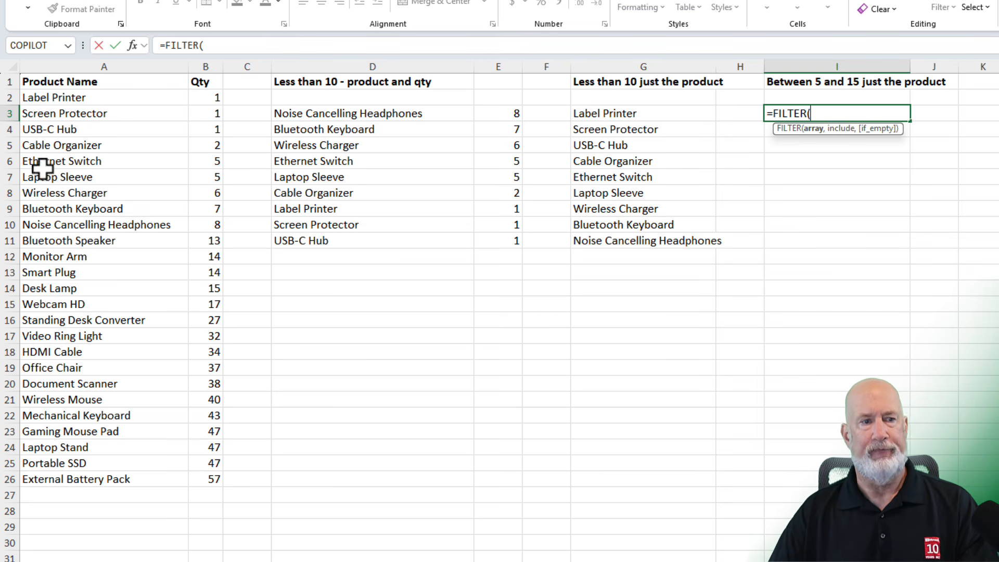
left_click_drag(72, 101, 86, 476)
type(",")
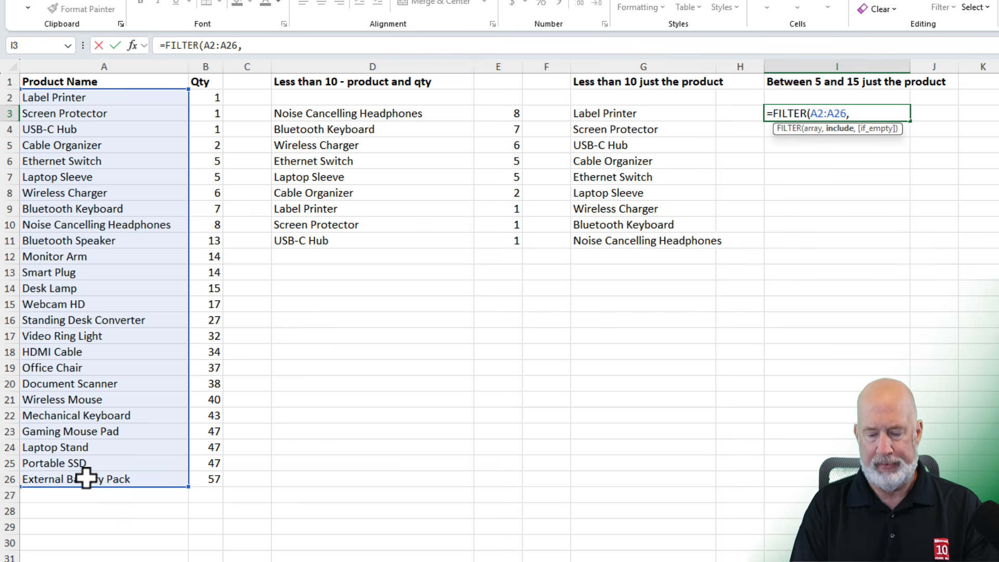
type("(")
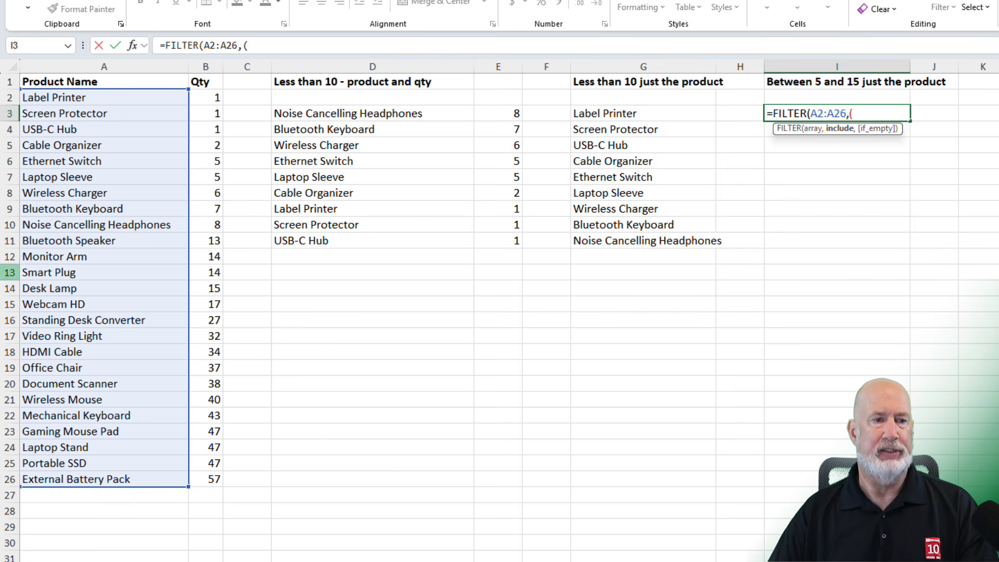
Add the parenthesized condition (B2:B26>=5) as the include argument of the I3 formula.
left_click_drag(210, 100, 207, 475)
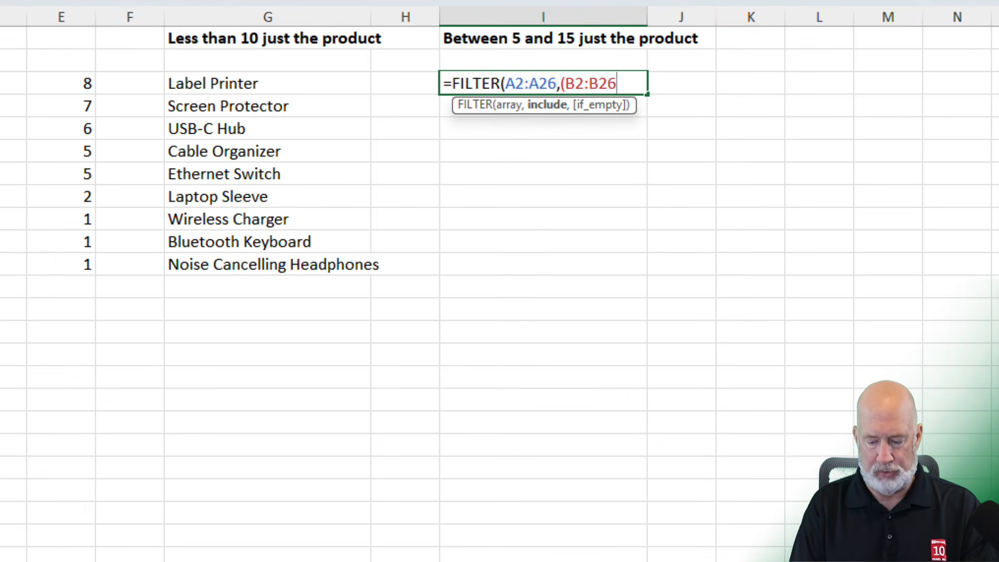
type(">=5")
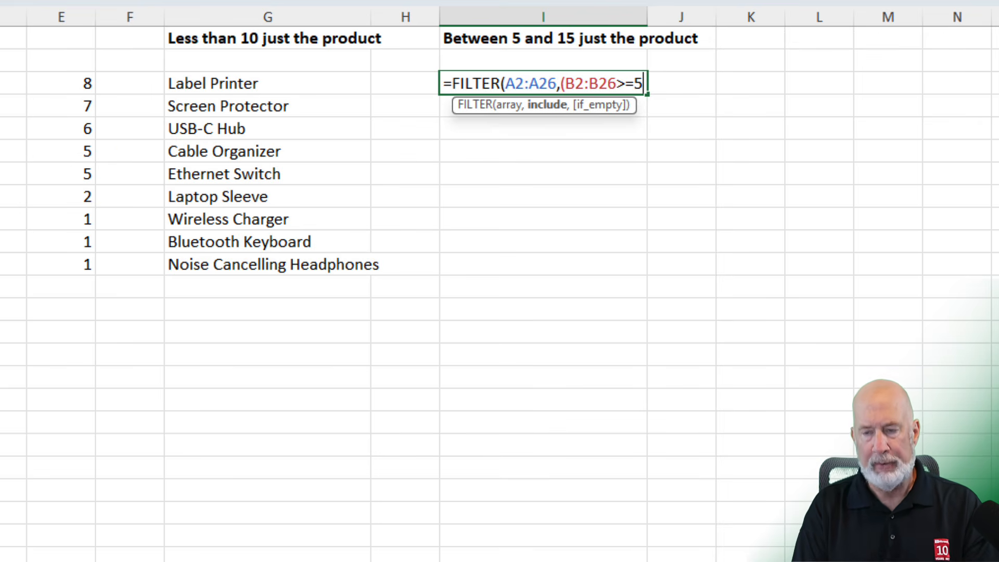
type(")")
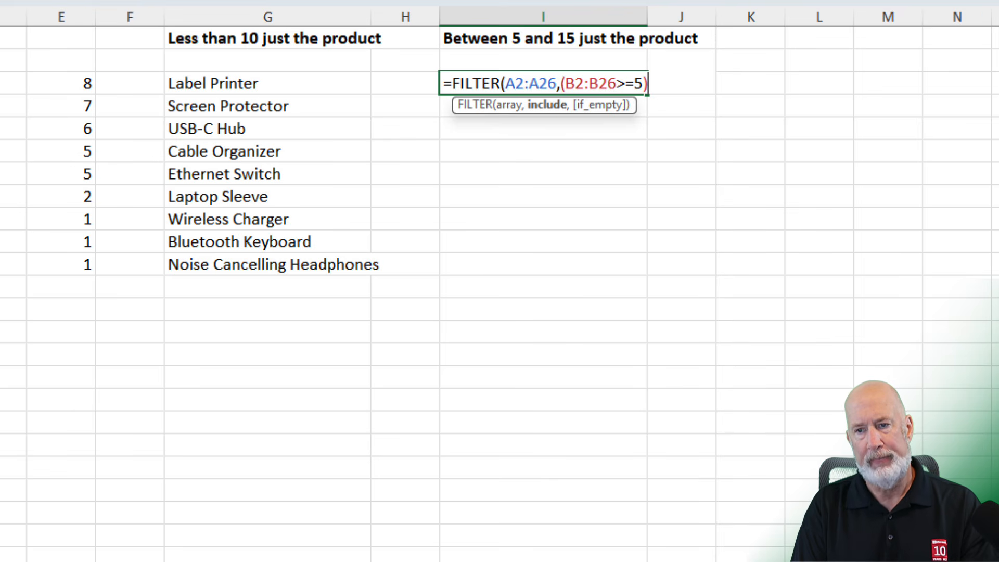
type("*")
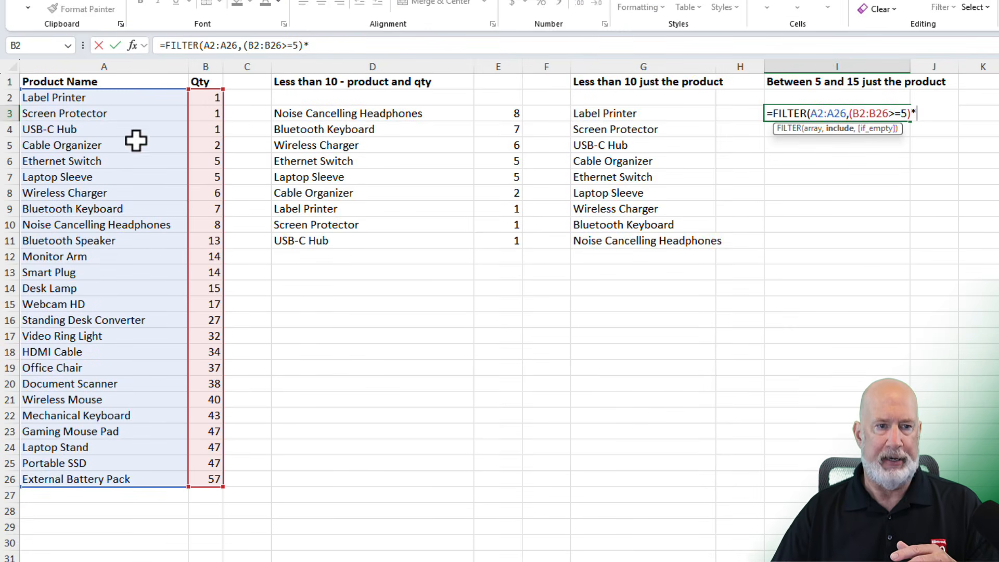
Multiply the first condition in the I3 formula by a second one, B2:B26<=15, and add the closing parentheses.
left_click_drag(208, 98, 219, 478)
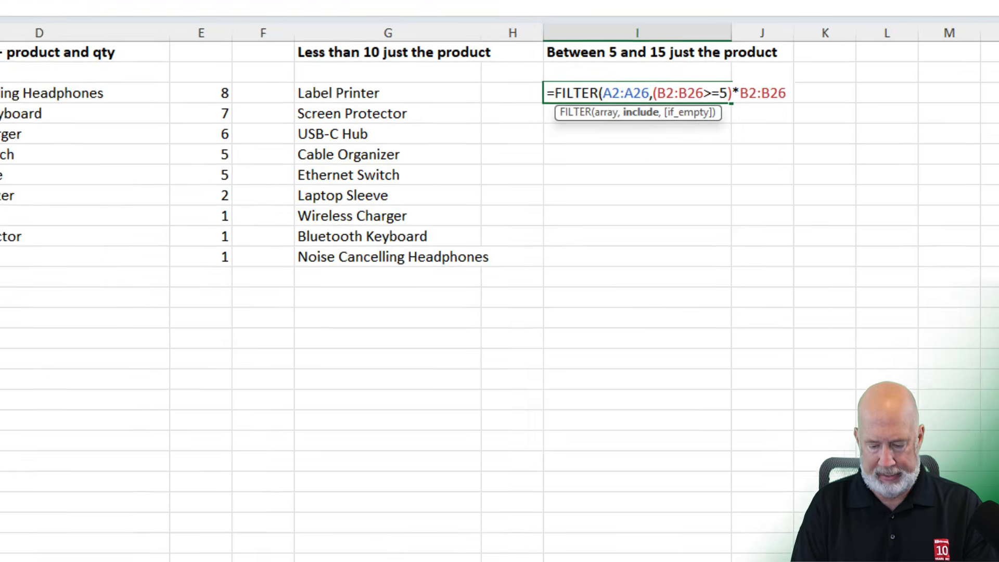
type("<=15)")
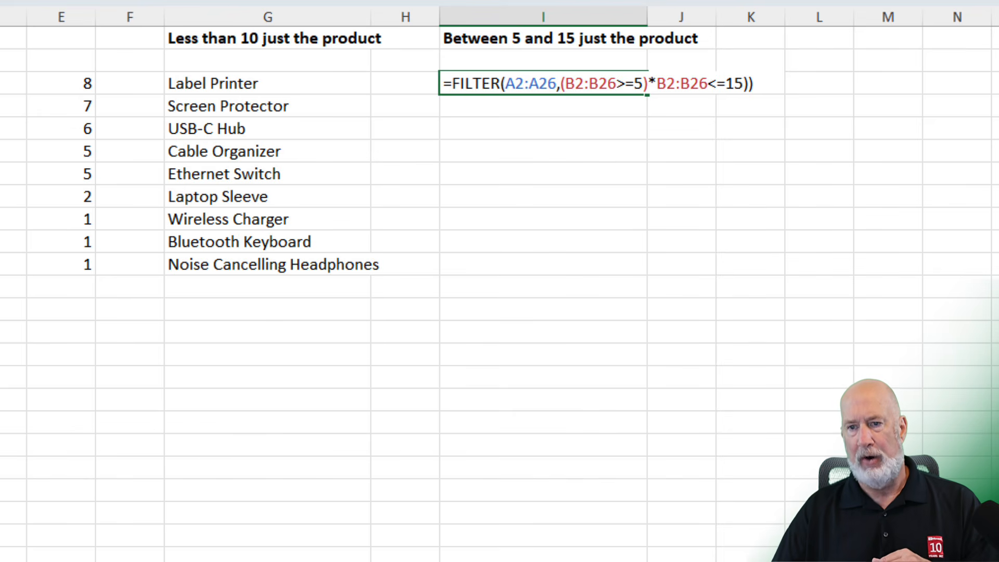
Insert the missing opening parenthesis before the second B2:B26 and commit I3 as =FILTER(A2:A26,(B2:B26>=5)*(B2:B26<=15)).
left_click(654, 88)
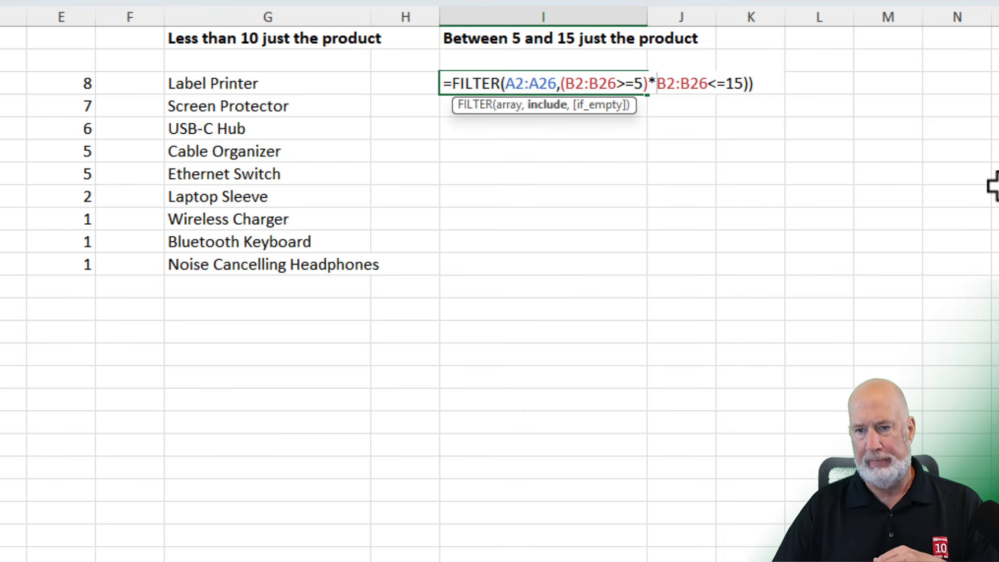
type("(")
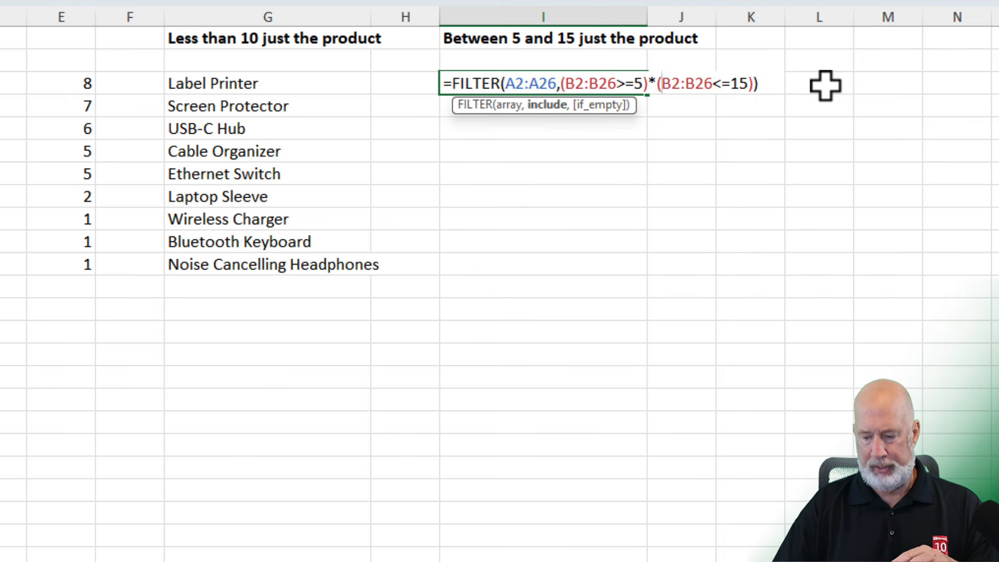
key("Return")
key("Up")
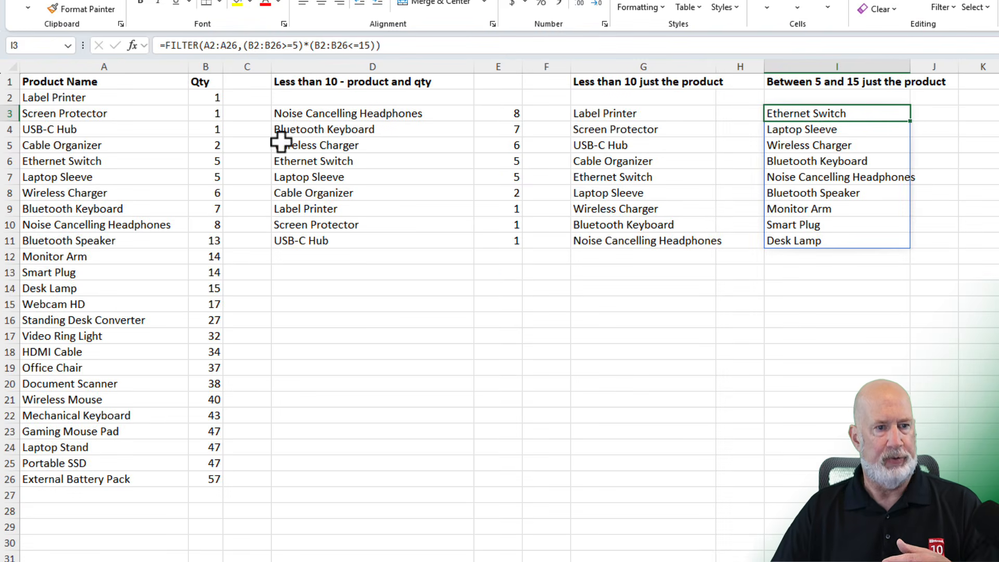
Select the product names in A6:A14 to compare them with the filtered list, and open the I3 formula to review its conditions.
left_click_drag(111, 163, 117, 287)
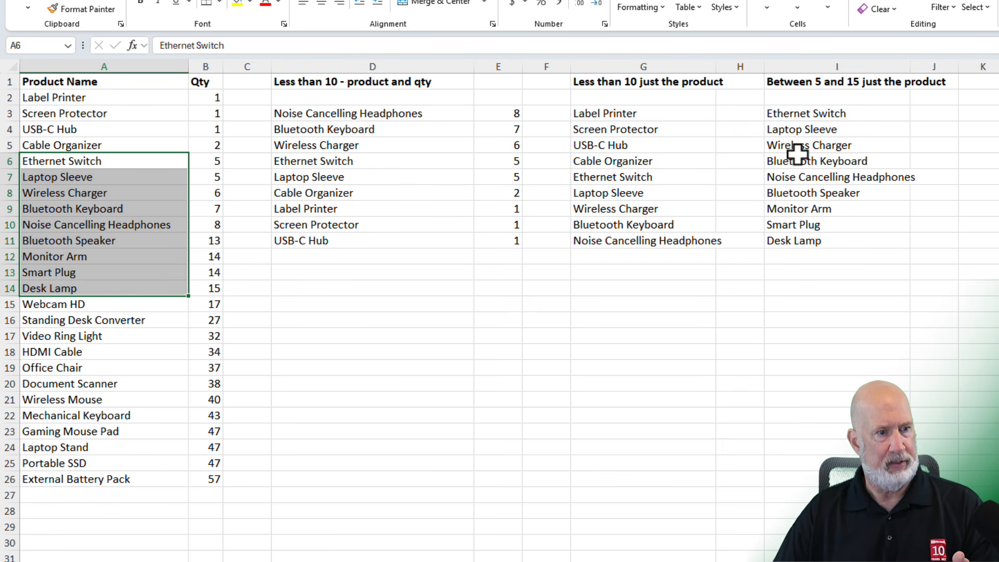
double_click(815, 116)
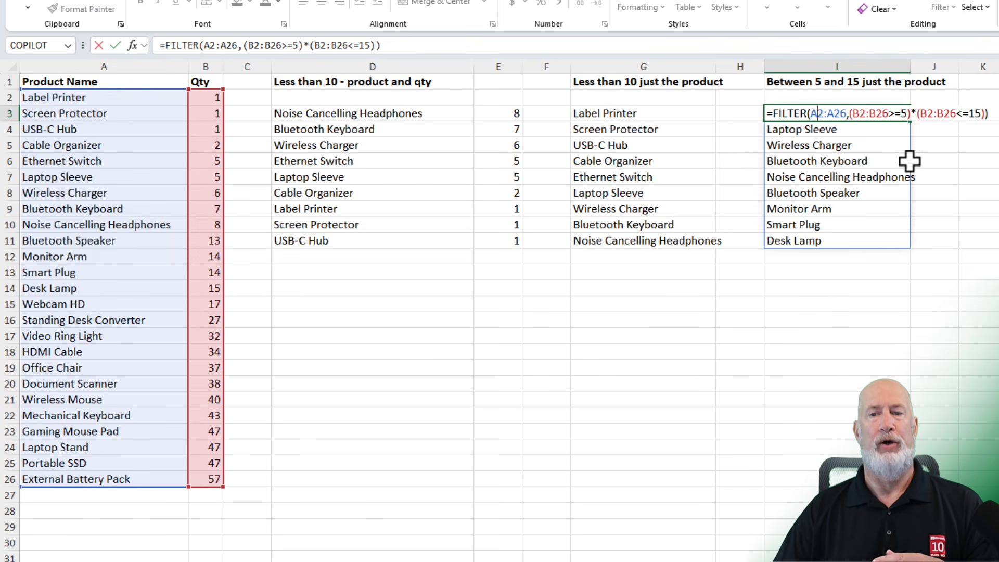